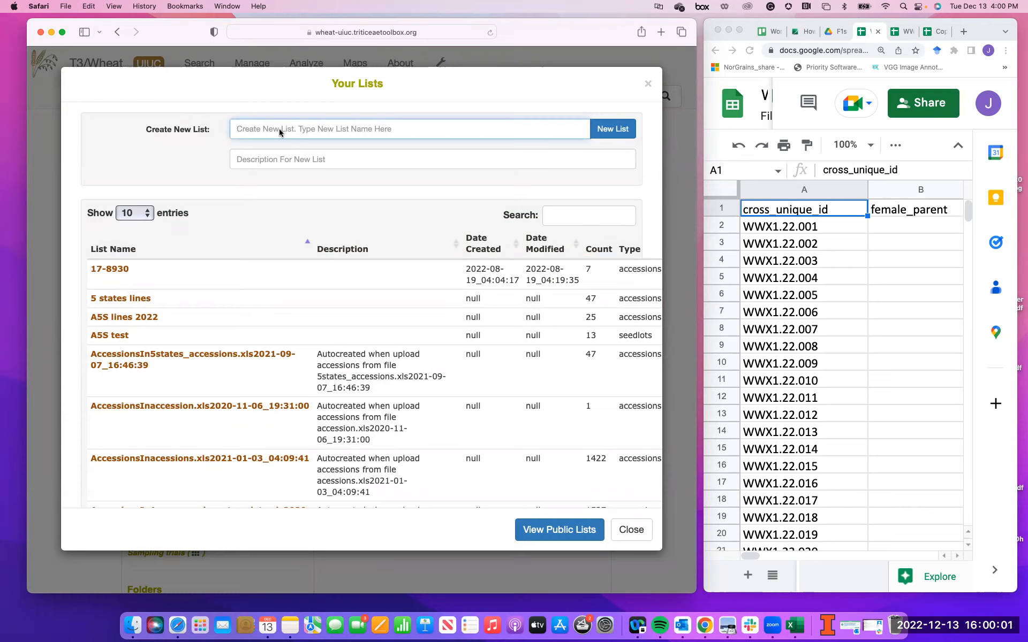
# Create a new list named crossID2022, copying the name for reuse.
pyautogui.write('crossID2022')
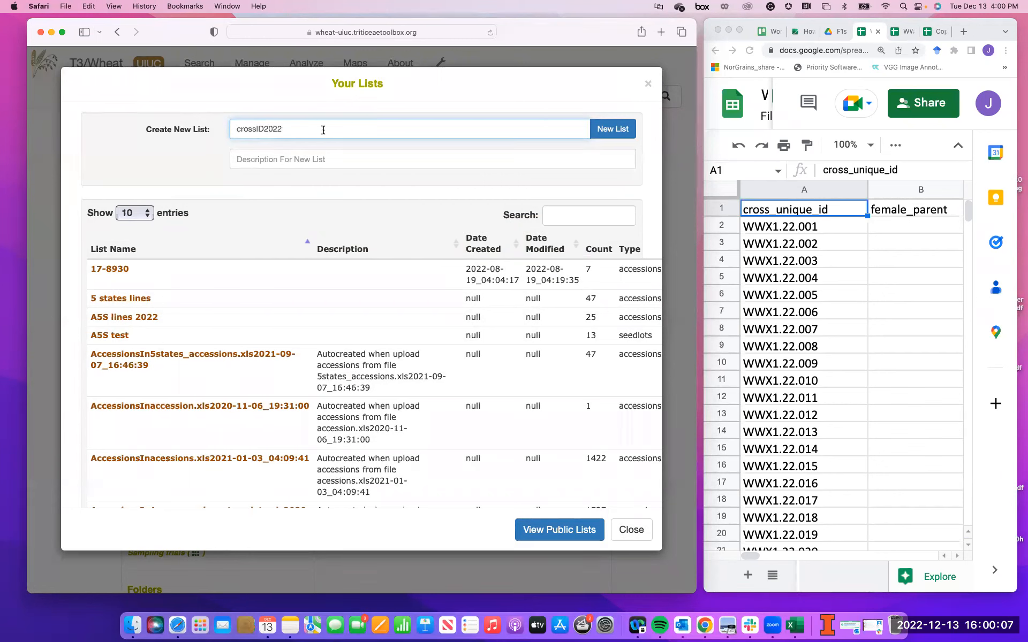
pyautogui.moveTo(323, 130); pyautogui.dragTo(105, 106)
pyautogui.press('super+c')
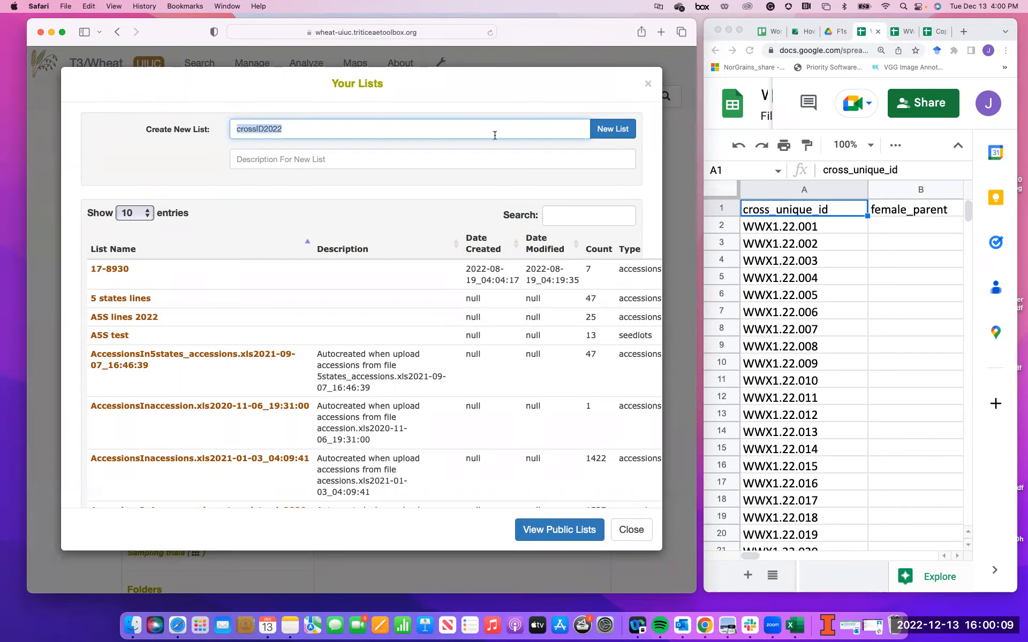
pyautogui.click(618, 130)
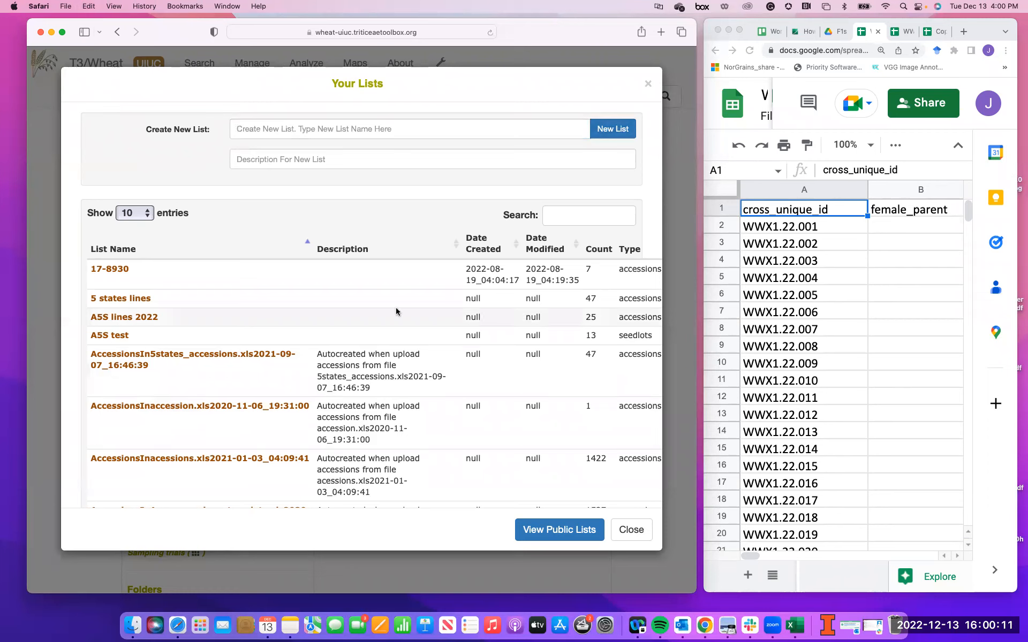
# Search your lists for crossID2022 and open its contents.
pyautogui.click(594, 221)
pyautogui.press('super+v')
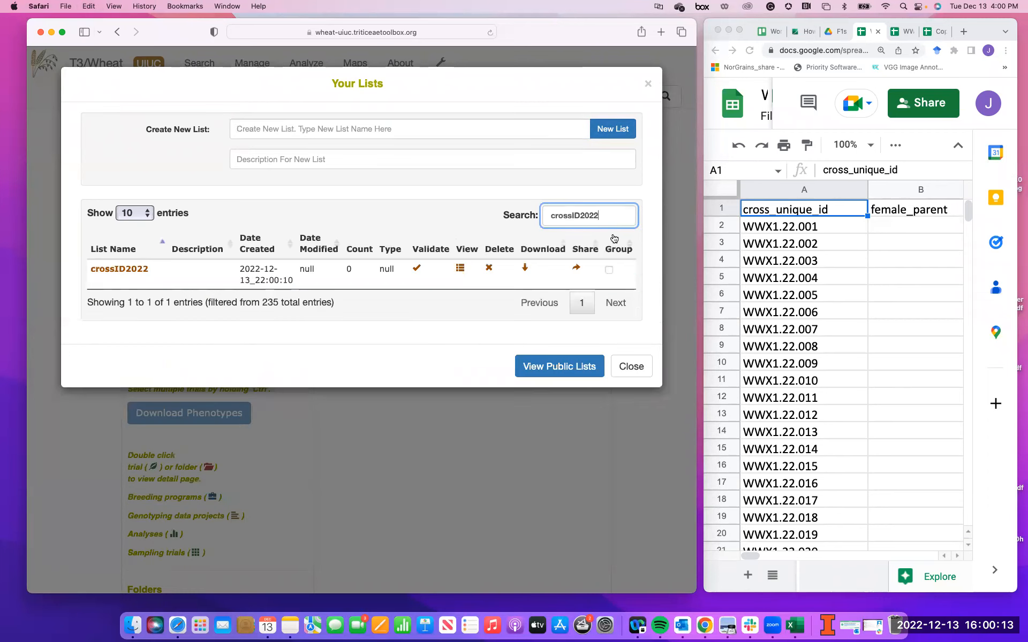
pyautogui.click(119, 269)
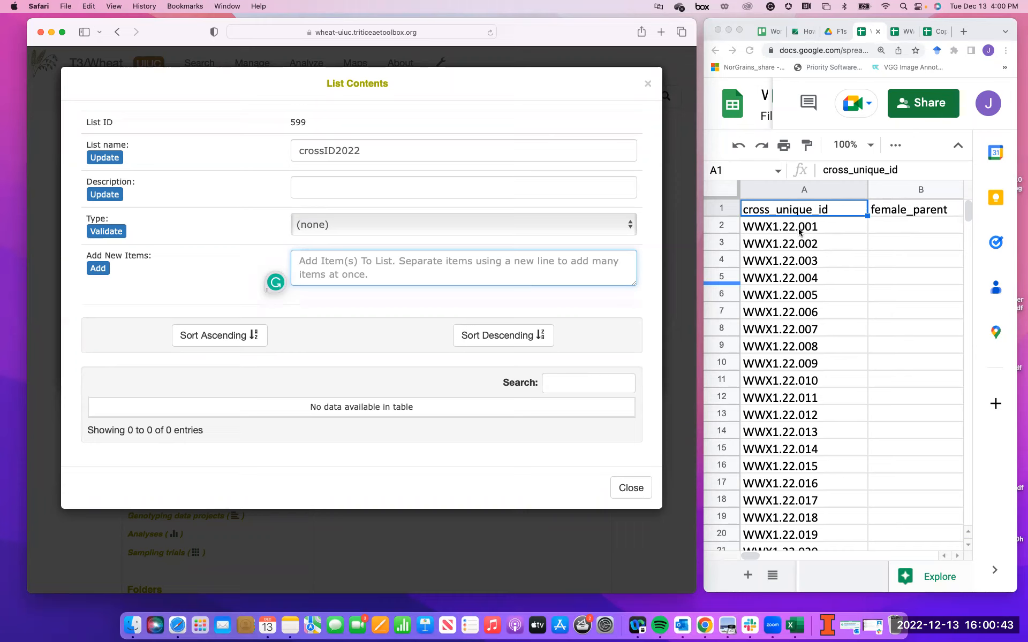
# Copy the cross IDs WWX1.22.001 through WWX1.22.450 from cells A2:A451 of the spreadsheet.
pyautogui.click(830, 232)
pyautogui.click(827, 251)
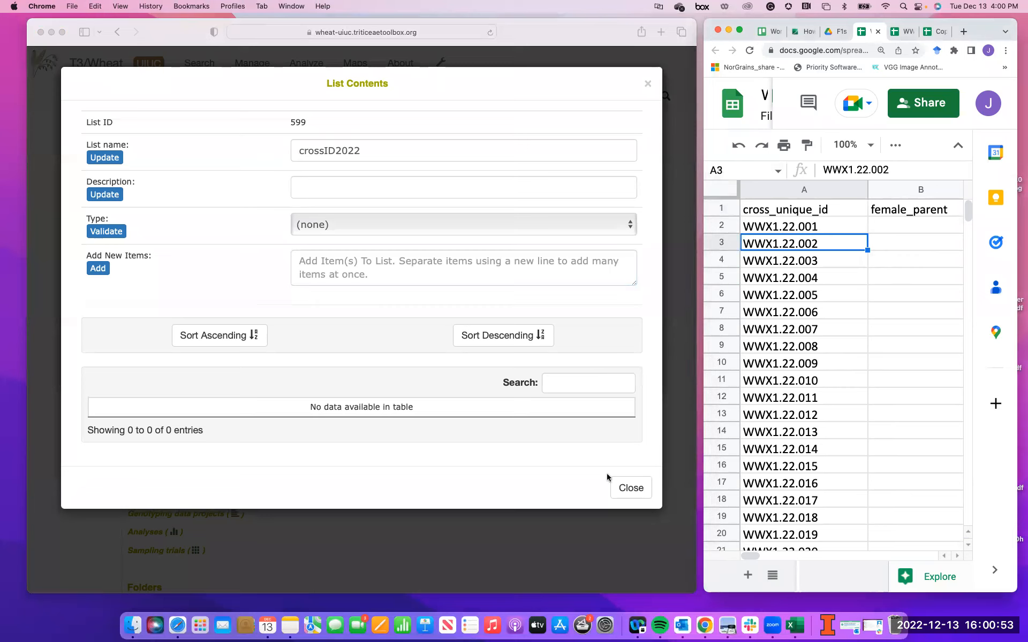
pyautogui.moveTo(818, 230); pyautogui.dragTo(833, 420)
pyautogui.rightClick(833, 421)
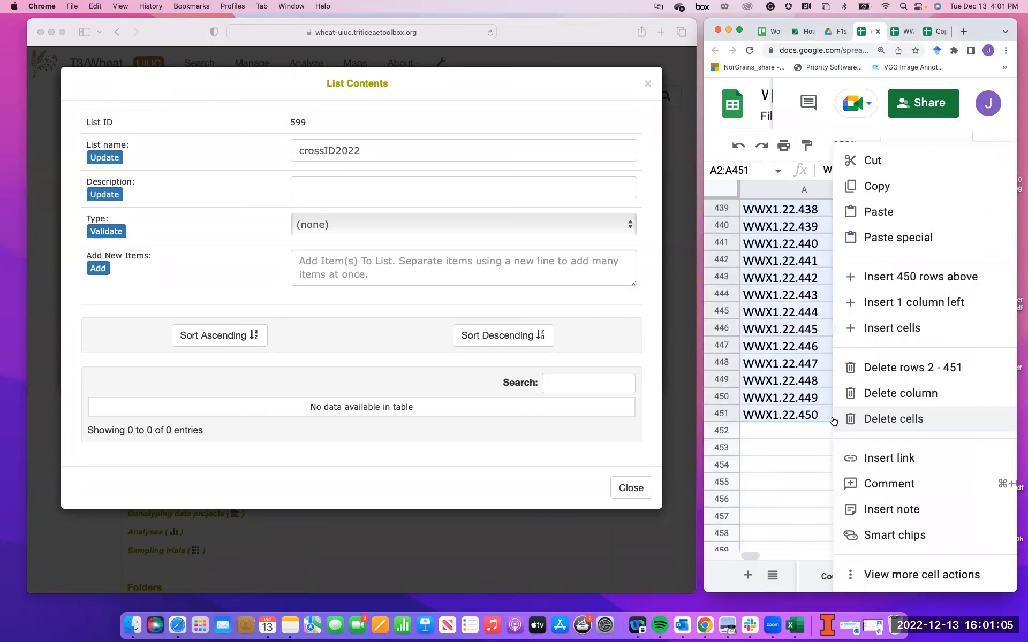
pyautogui.click(855, 187)
# Add the copied cross IDs as new items to the crossID2022 list and close the list windows.
pyautogui.click(309, 260)
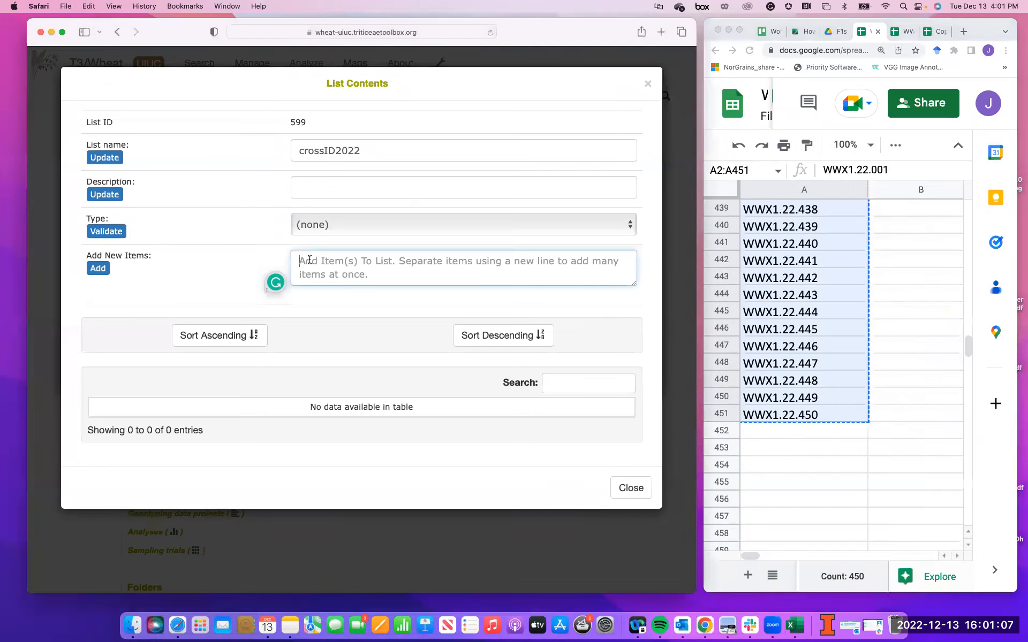
pyautogui.rightClick(303, 262)
pyautogui.click(327, 289)
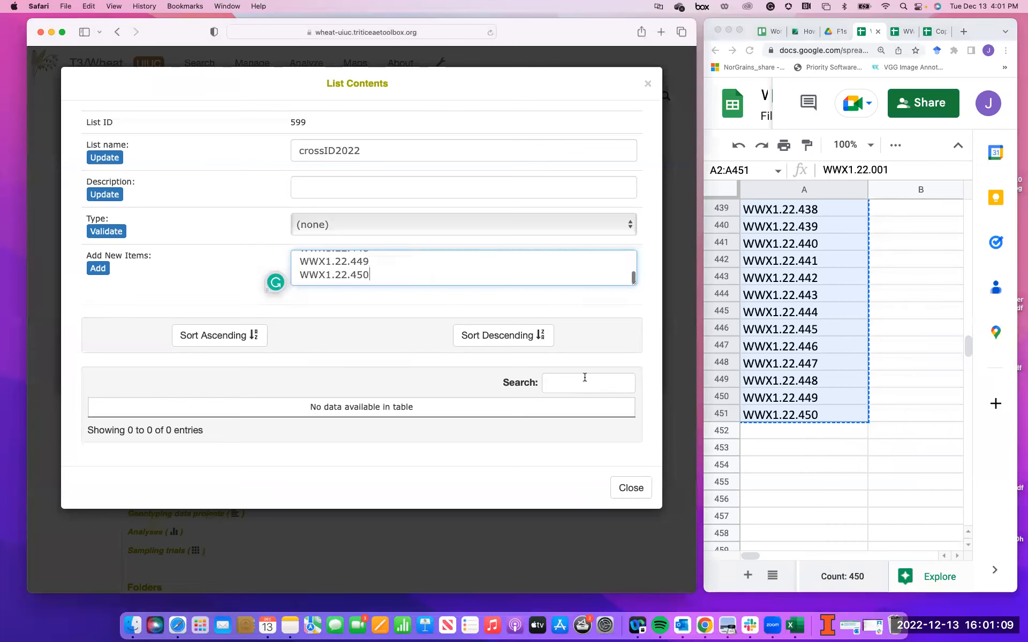
pyautogui.click(100, 272)
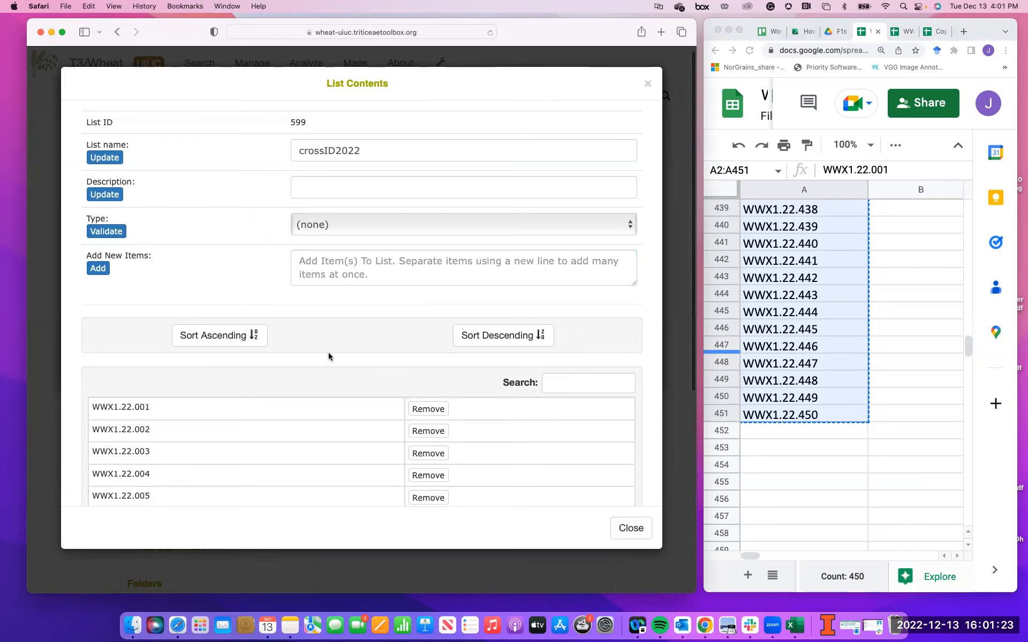
pyautogui.scroll(1, 327, 356)
pyautogui.scroll(-3, 327, 355)
pyautogui.scroll(3, 321, 310)
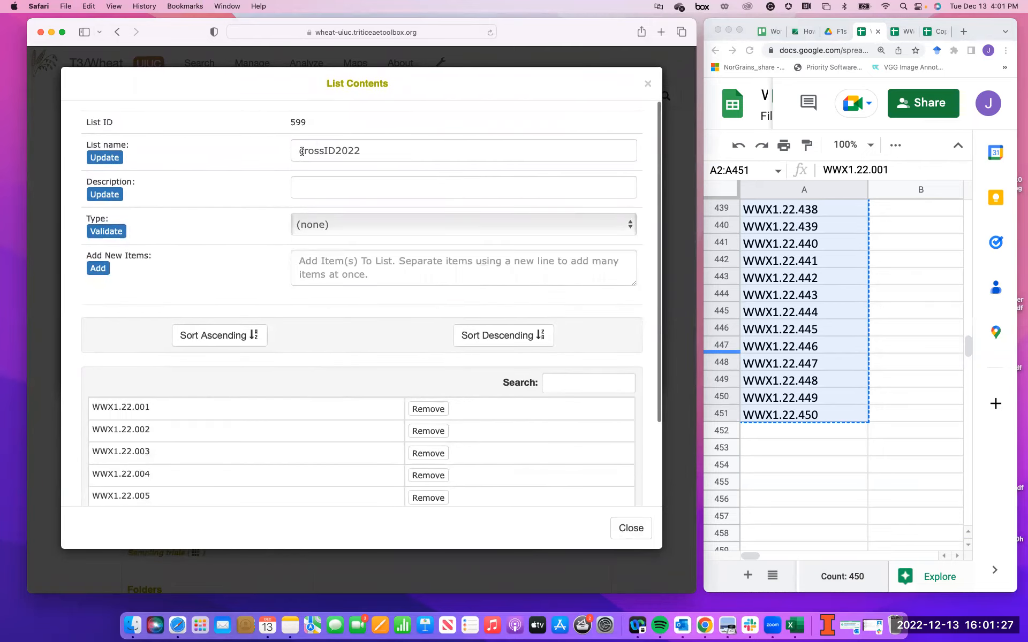
pyautogui.click(626, 530)
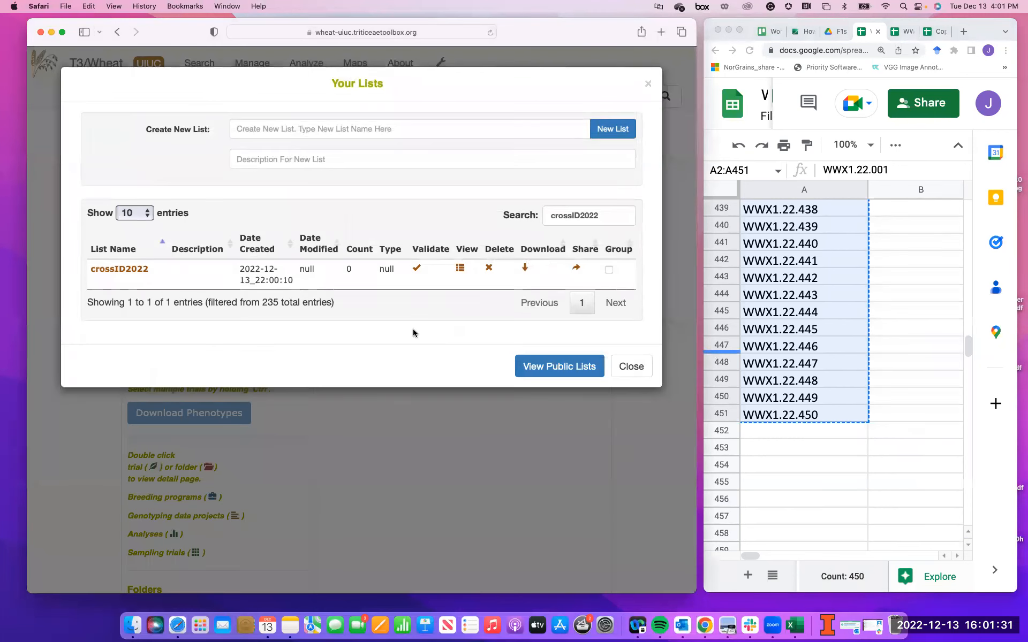
pyautogui.click(630, 368)
# Go to the Barcode Tools page and start designing a custom barcode in the Label Designer.
pyautogui.click(208, 72)
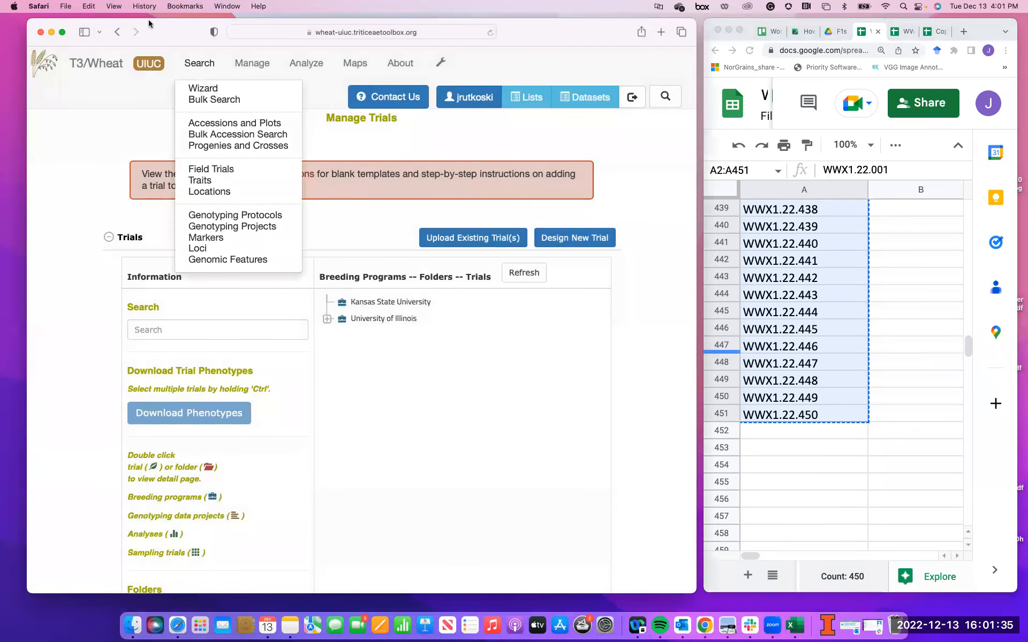
pyautogui.moveTo(148, 19)
pyautogui.mouseDown()
pyautogui.moveTo(161, 35)
pyautogui.moveTo(161, 25)
pyautogui.moveTo(153, 37)
pyautogui.mouseUp()
pyautogui.click(252, 81)
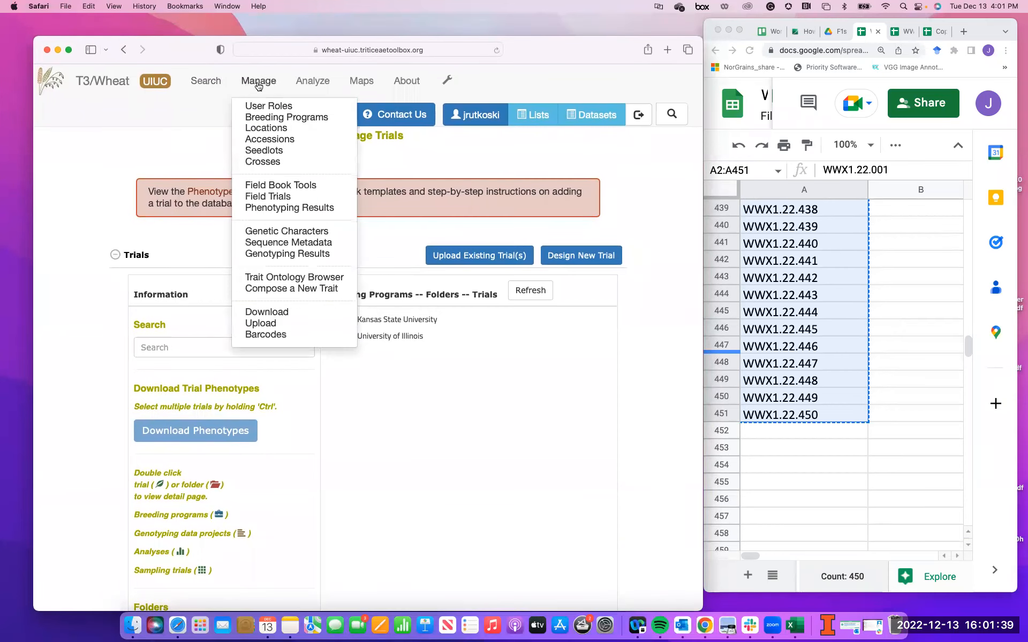
pyautogui.click(279, 335)
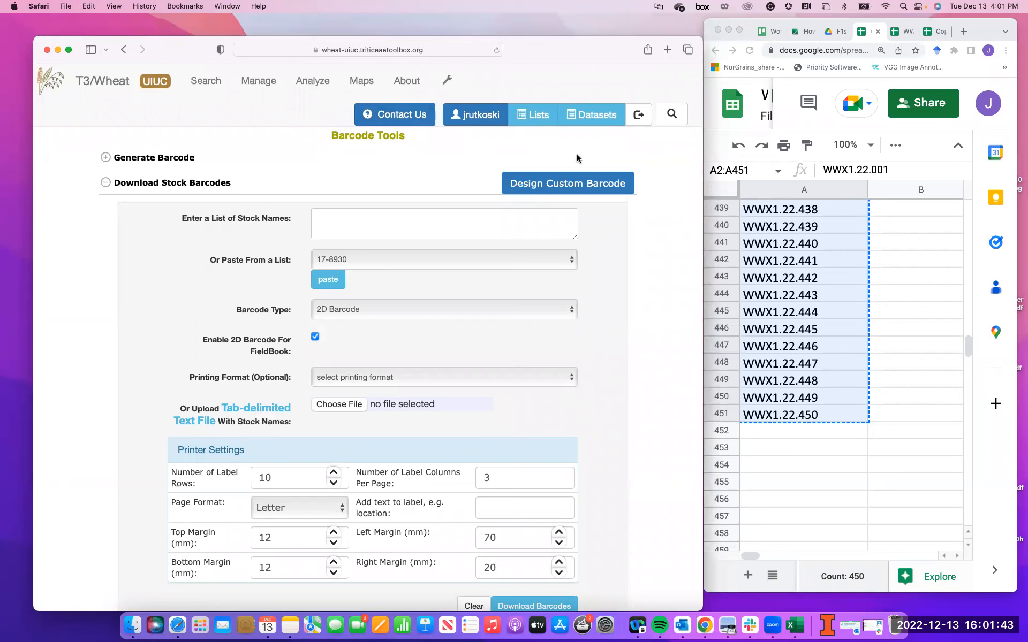
pyautogui.click(561, 180)
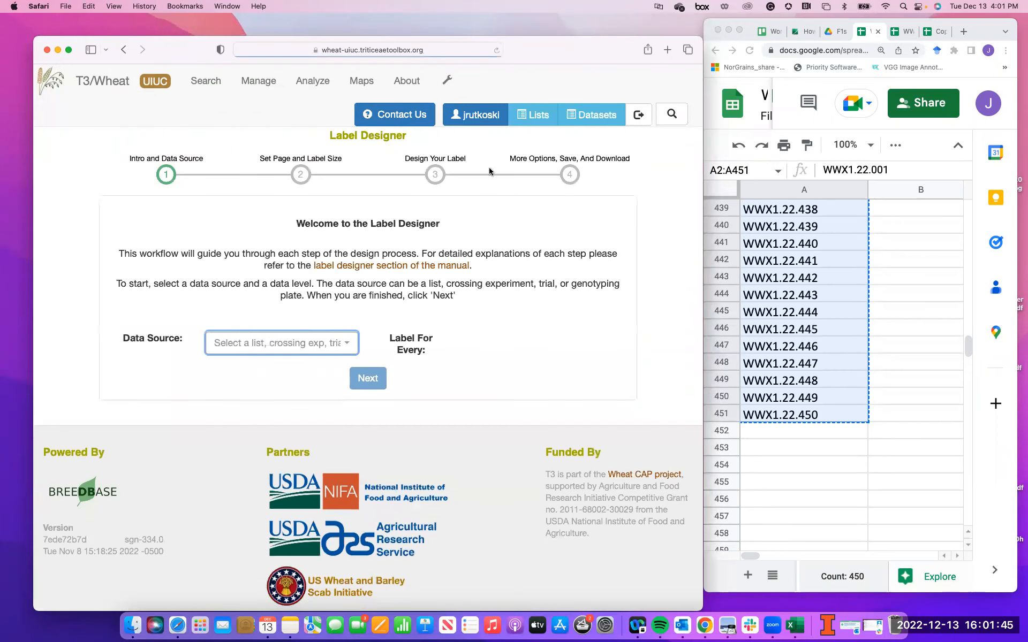
# Choose the crossID2022 list as the label data source.
pyautogui.click(339, 344)
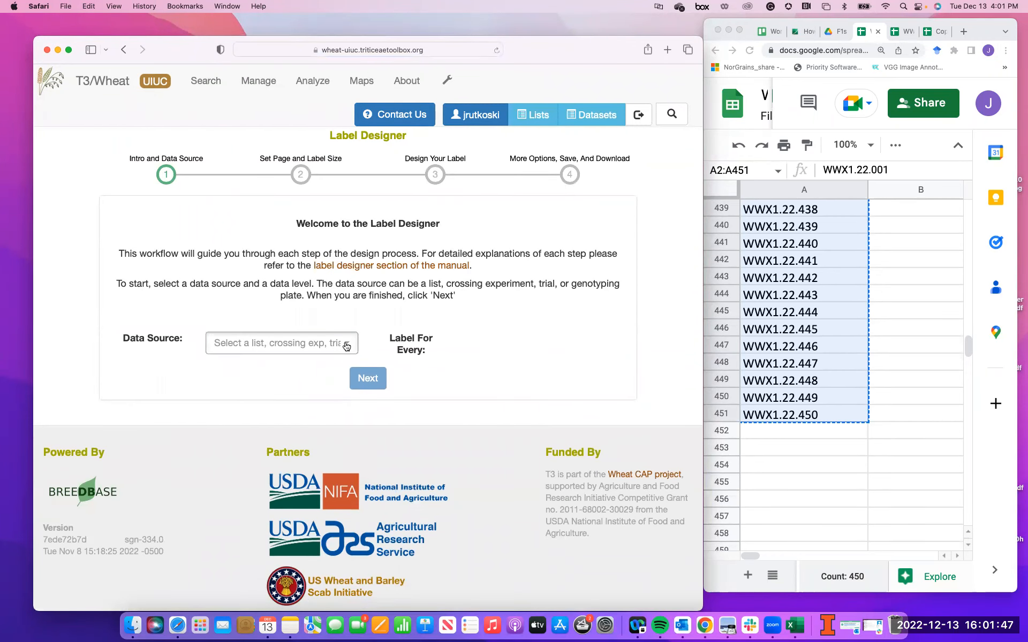
pyautogui.scroll(-5, 331, 293)
pyautogui.scroll(-20, 331, 293)
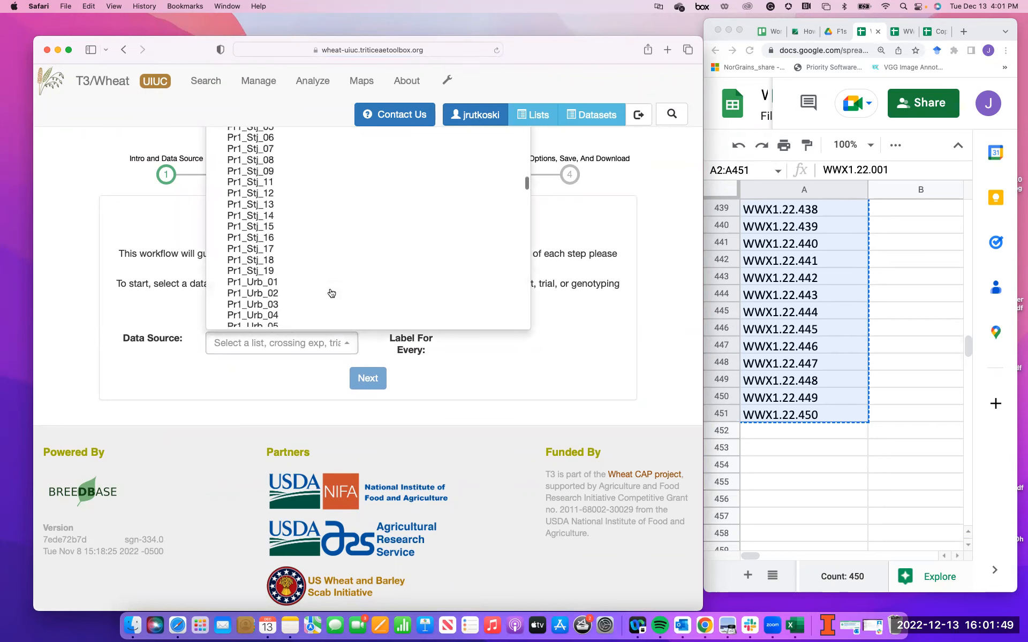
pyautogui.scroll(-15, 332, 293)
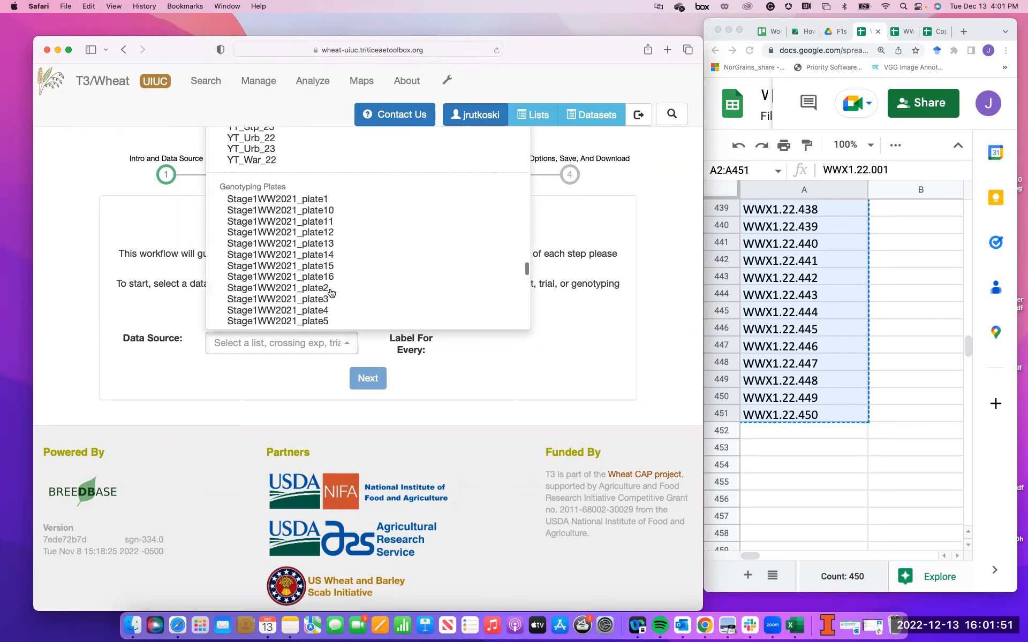
pyautogui.scroll(8, 332, 294)
pyautogui.scroll(-6, 331, 293)
pyautogui.scroll(3, 332, 294)
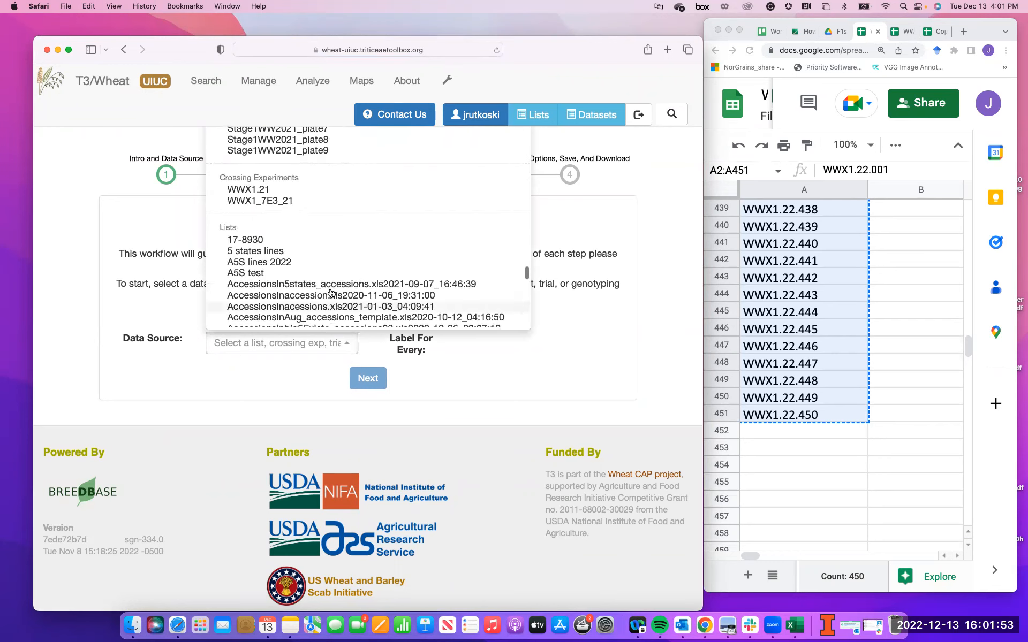
pyautogui.scroll(-5, 331, 294)
pyautogui.scroll(-15, 331, 293)
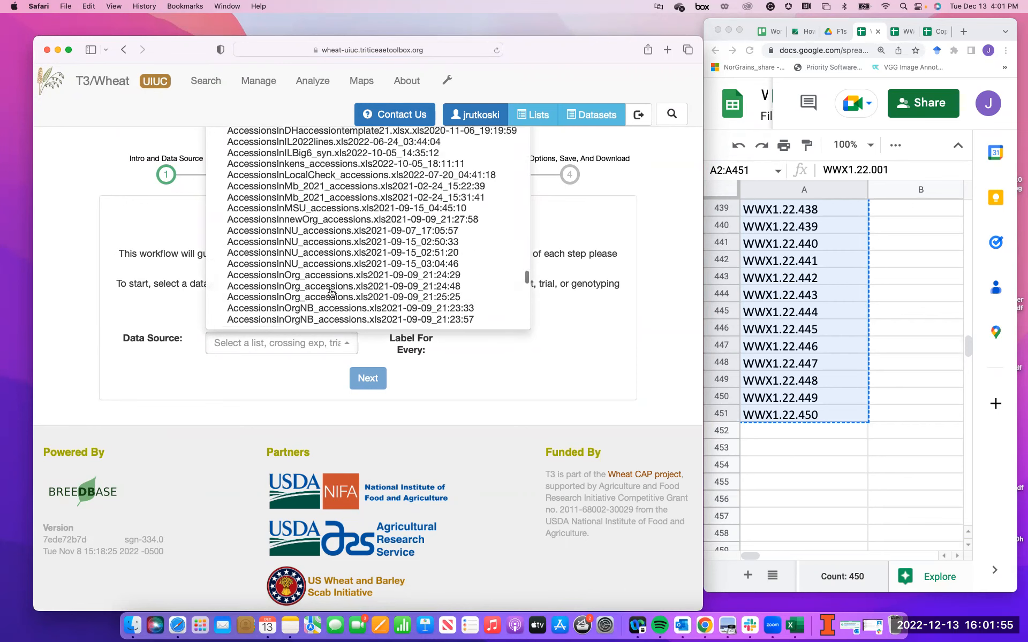
pyautogui.scroll(4, 331, 293)
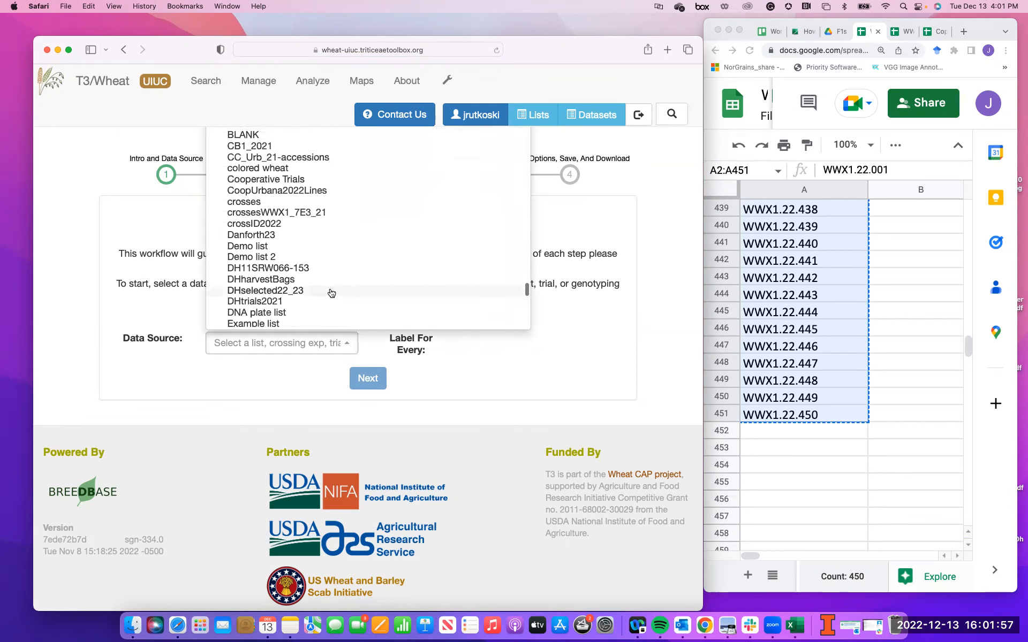
pyautogui.click(275, 227)
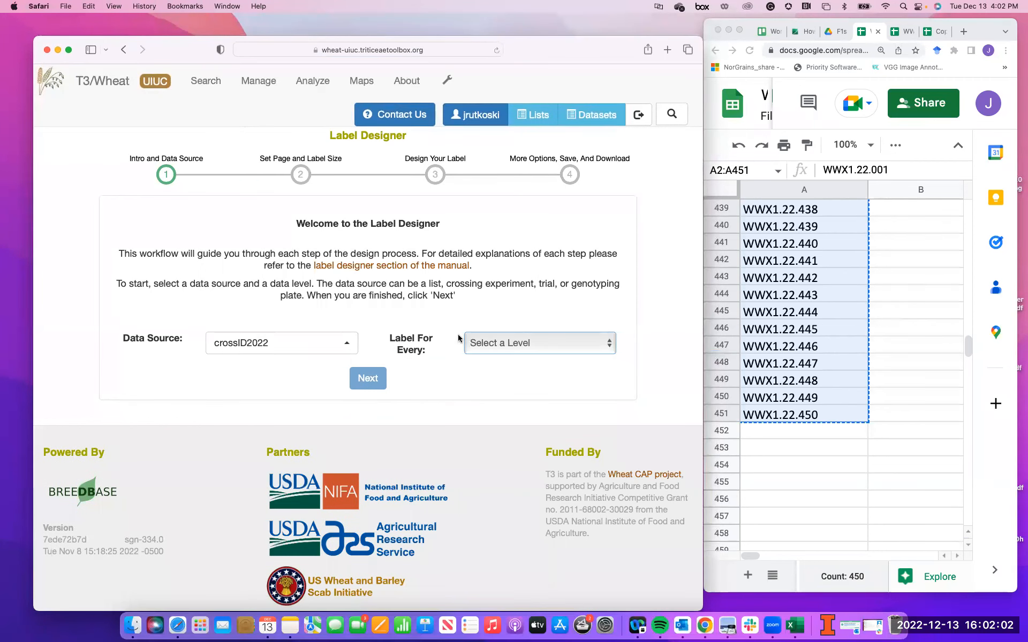
# Set labels to be made for every List Items entry and continue to the page and label size stage.
pyautogui.click(523, 341)
pyautogui.click(511, 354)
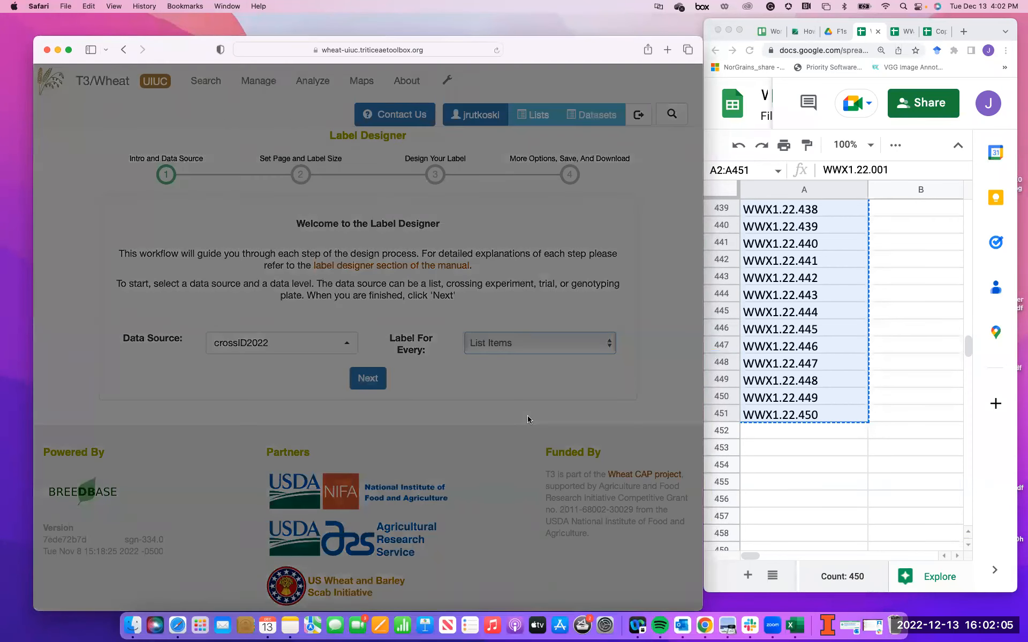
pyautogui.click(539, 347)
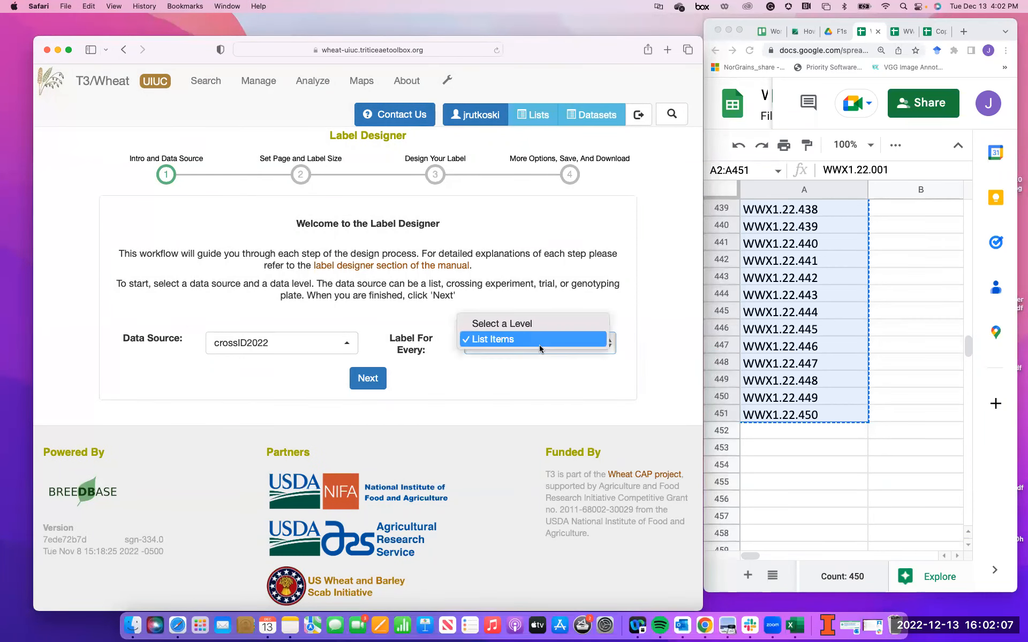
pyautogui.click(527, 344)
pyautogui.click(368, 378)
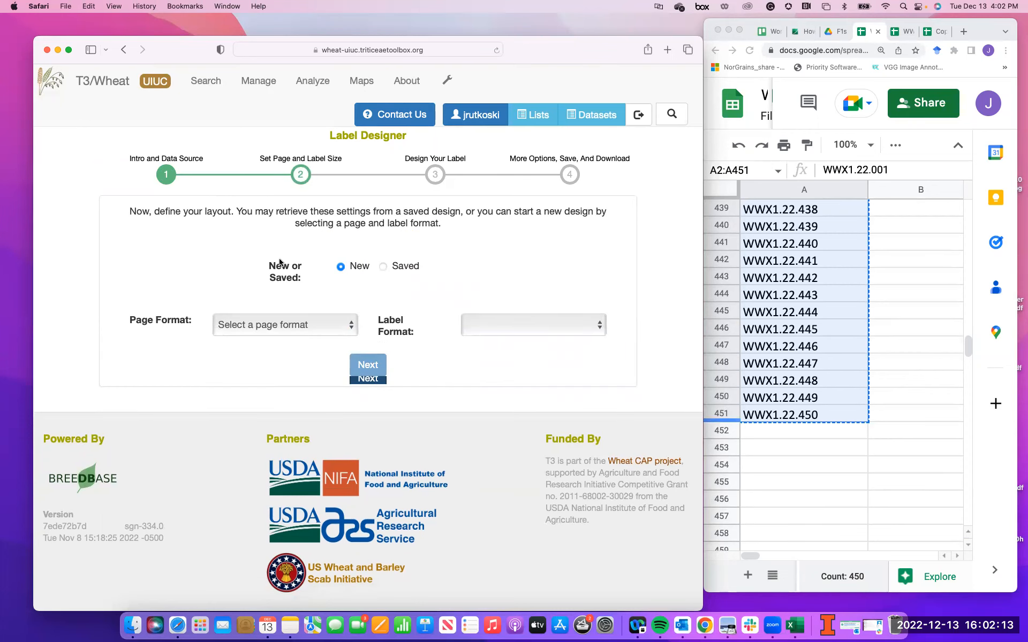
# Define a new layout with US Letter PDF pages and 1" x 2 5/8" labels, and continue to the label design.
pyautogui.click(267, 323)
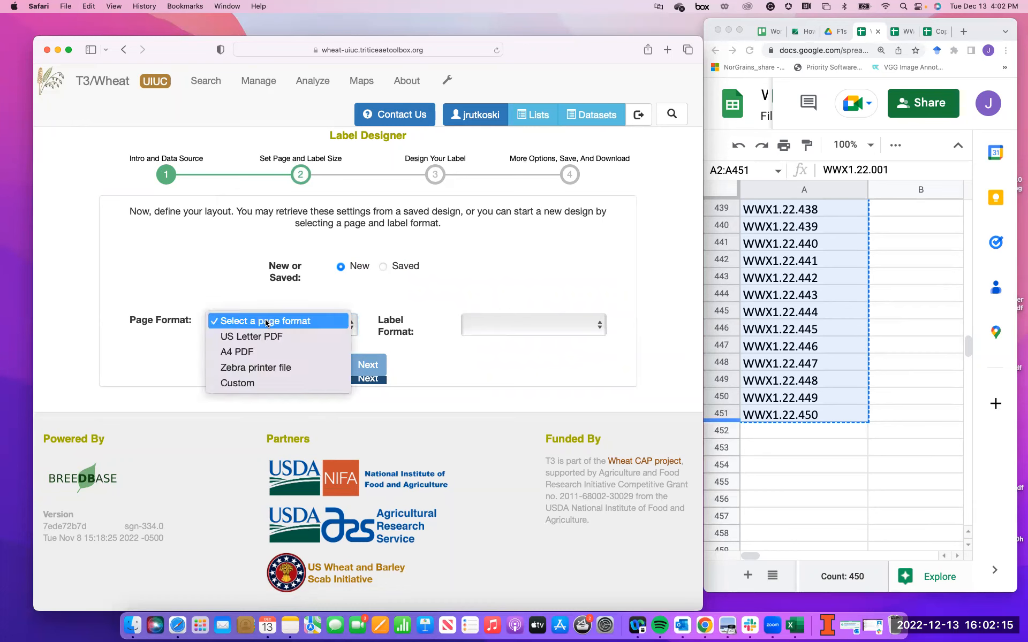
pyautogui.click(345, 273)
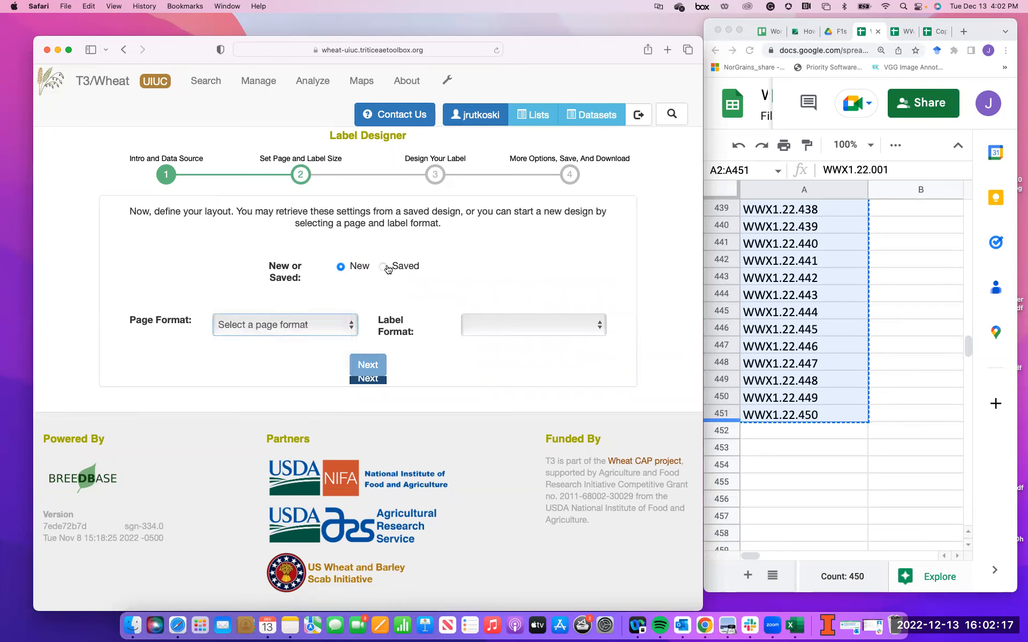
pyautogui.click(278, 326)
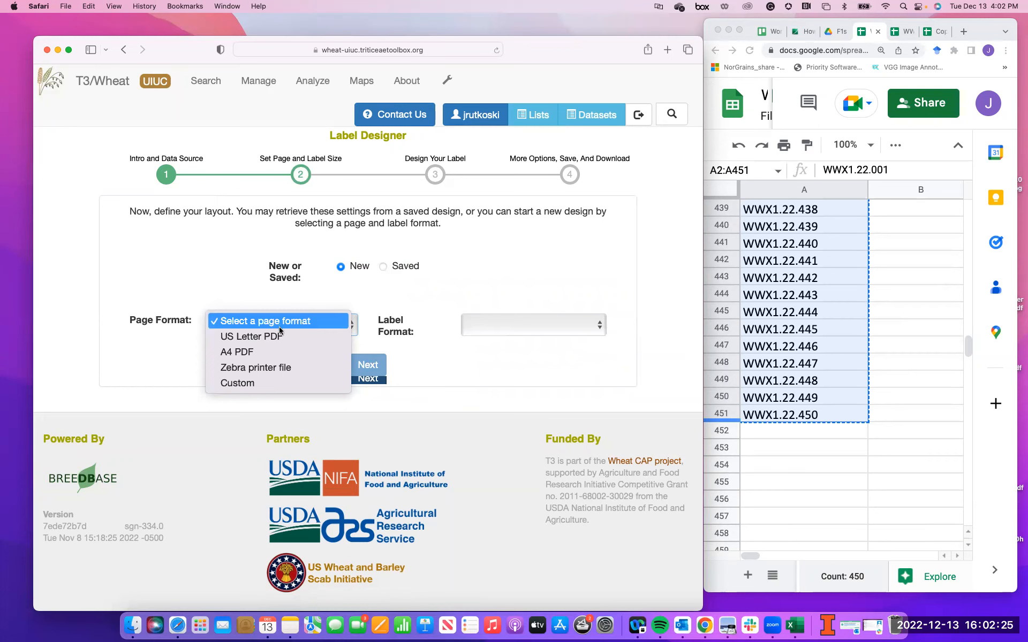
pyautogui.click(297, 336)
pyautogui.click(540, 331)
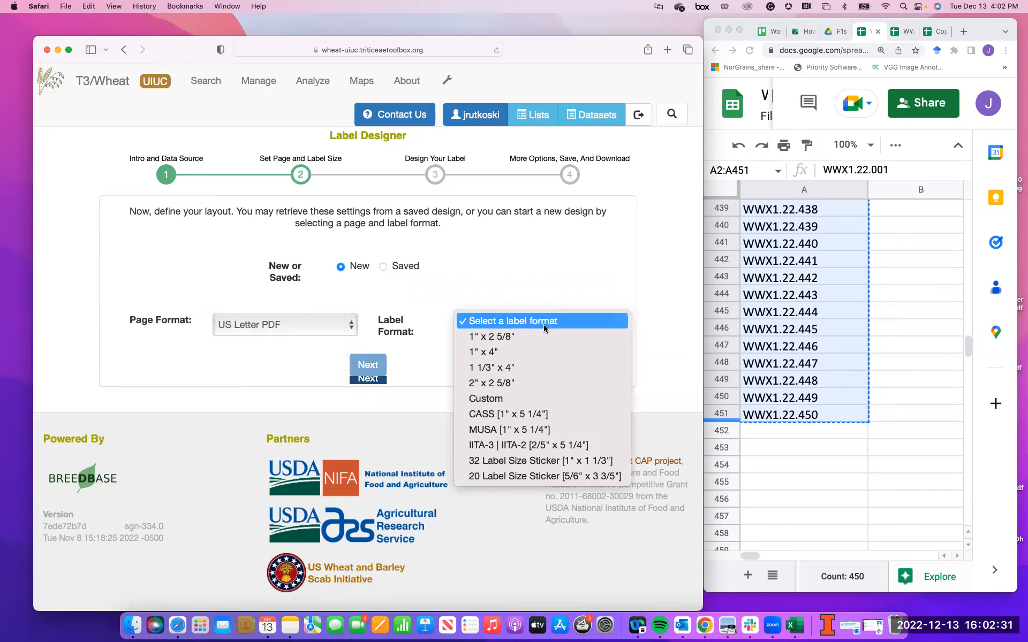
pyautogui.click(505, 338)
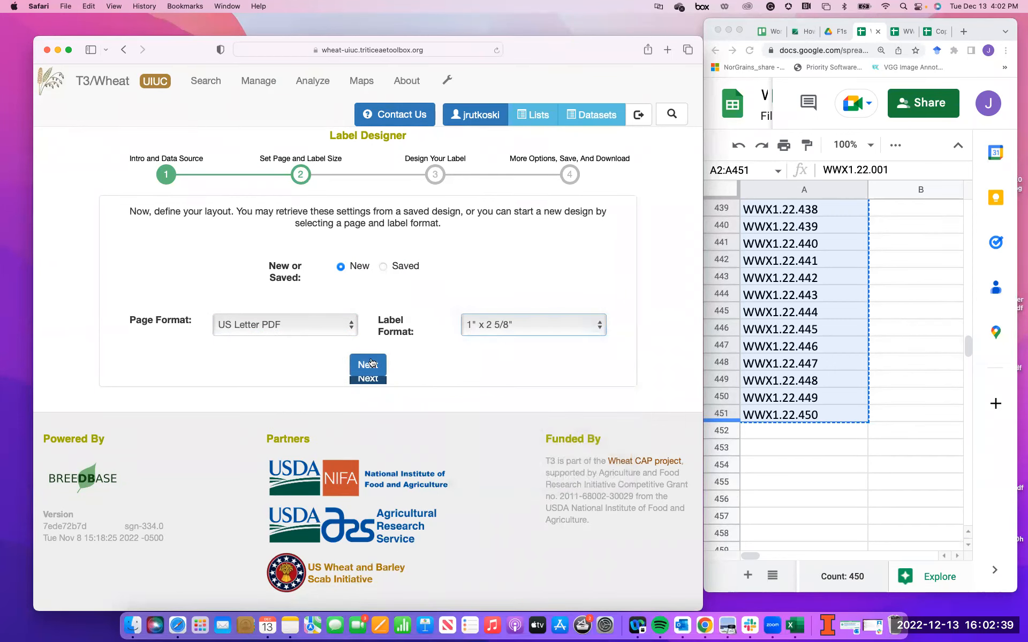
pyautogui.click(370, 367)
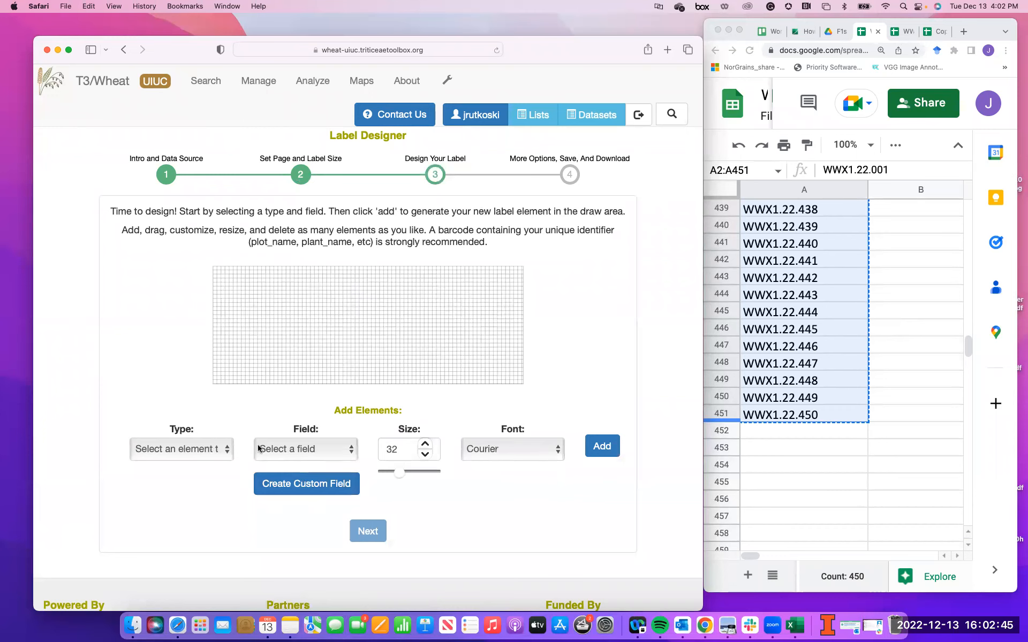
# Add a 2D Barcode (QRCode) element of size Four for the list_item_name field and position it in the left part of the label.
pyautogui.click(210, 450)
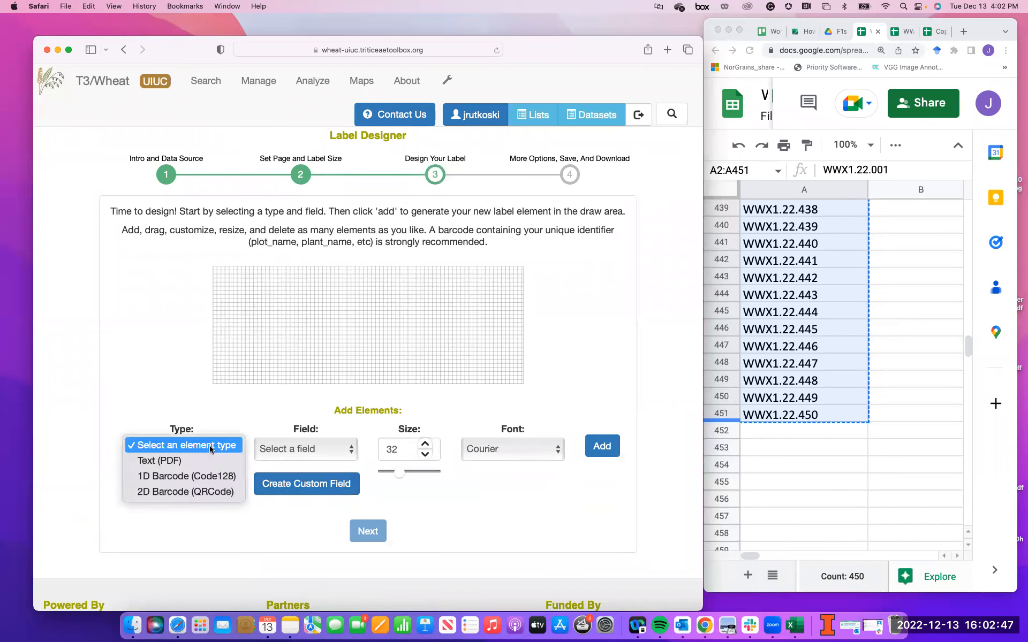
pyautogui.click(204, 495)
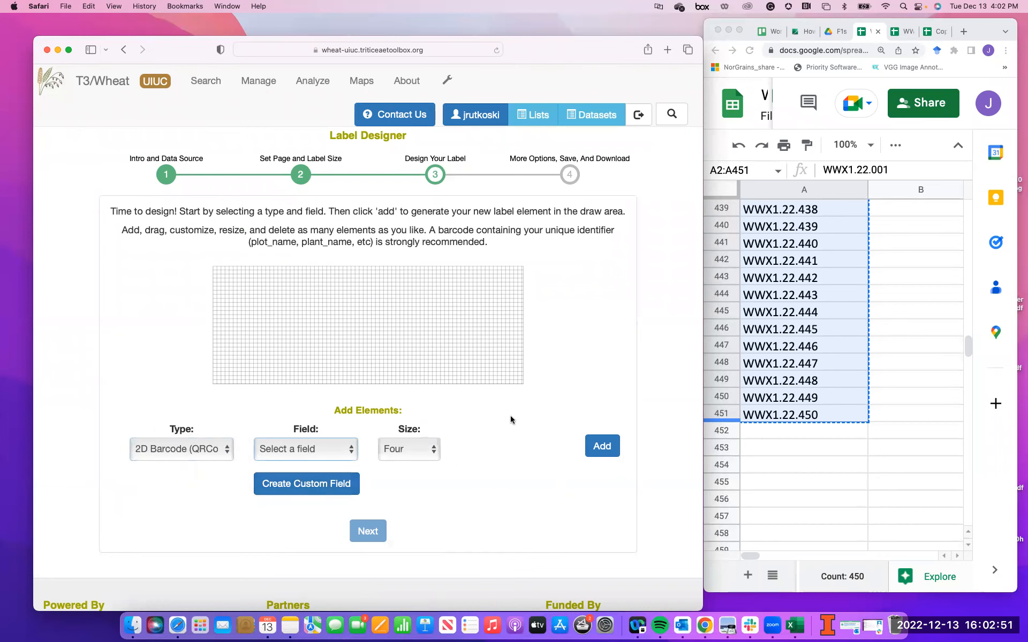
pyautogui.click(600, 450)
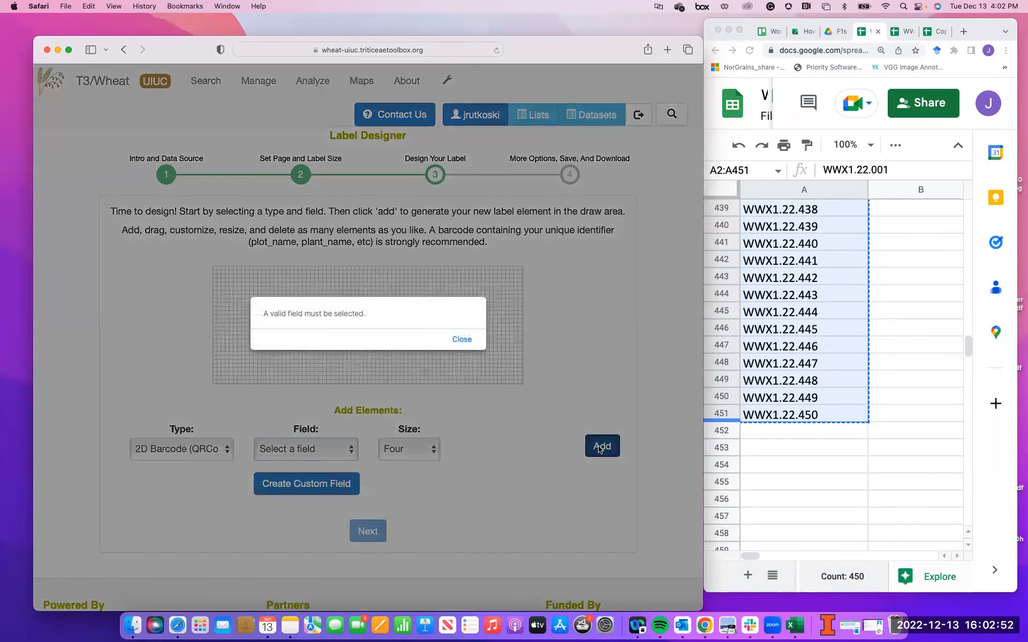
pyautogui.click(463, 339)
pyautogui.click(315, 451)
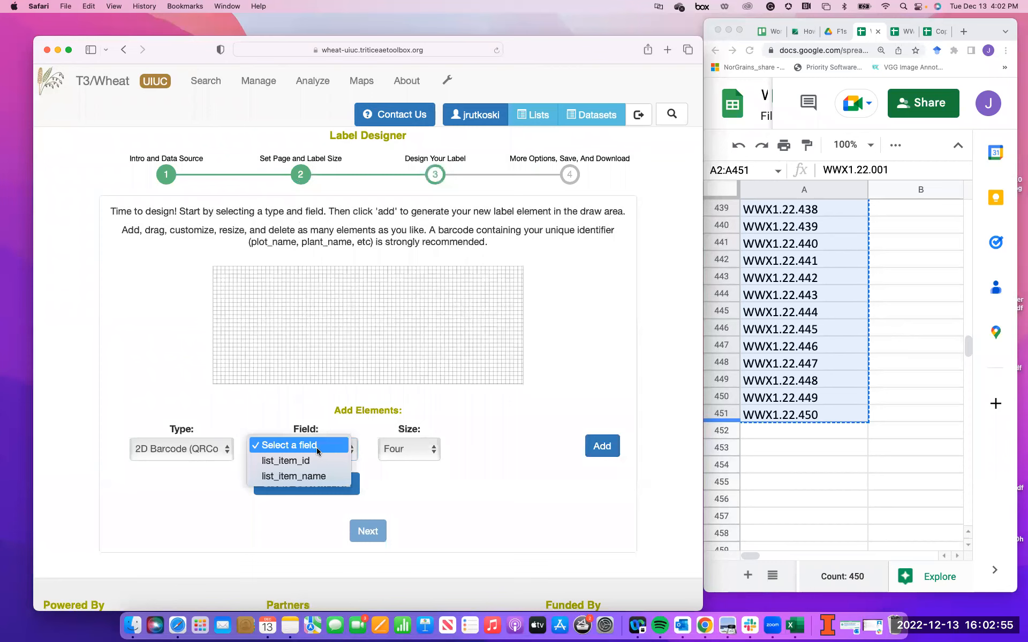
pyautogui.click(287, 475)
pyautogui.click(602, 446)
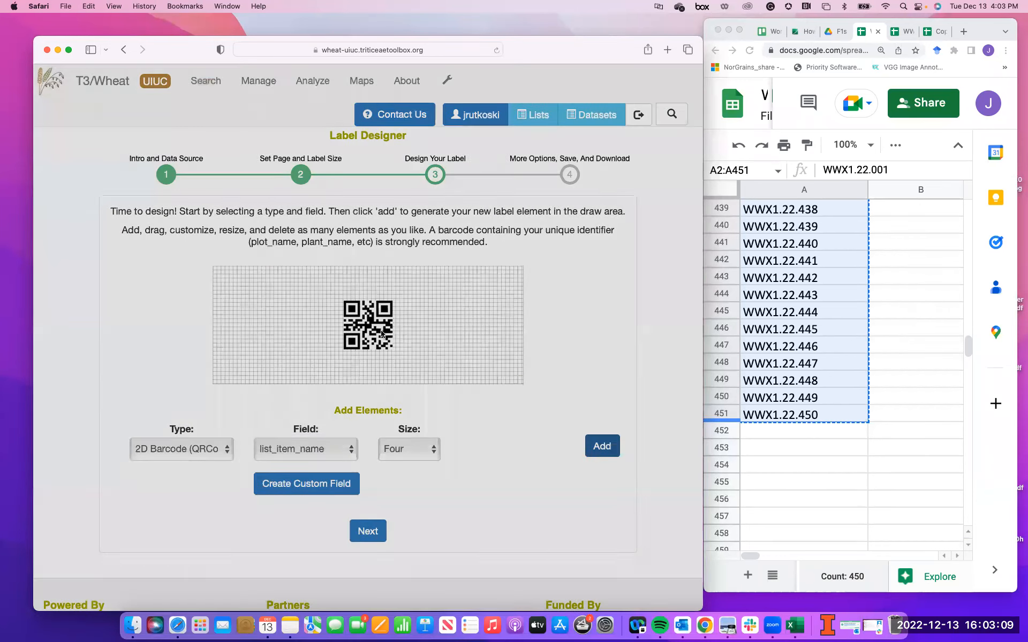
pyautogui.moveTo(382, 332); pyautogui.dragTo(294, 329)
# Add a list_item_name Text (PDF) element in Courier size 32 beside the QR code, slightly enlarge the QR code and line the text up with it.
pyautogui.click(190, 452)
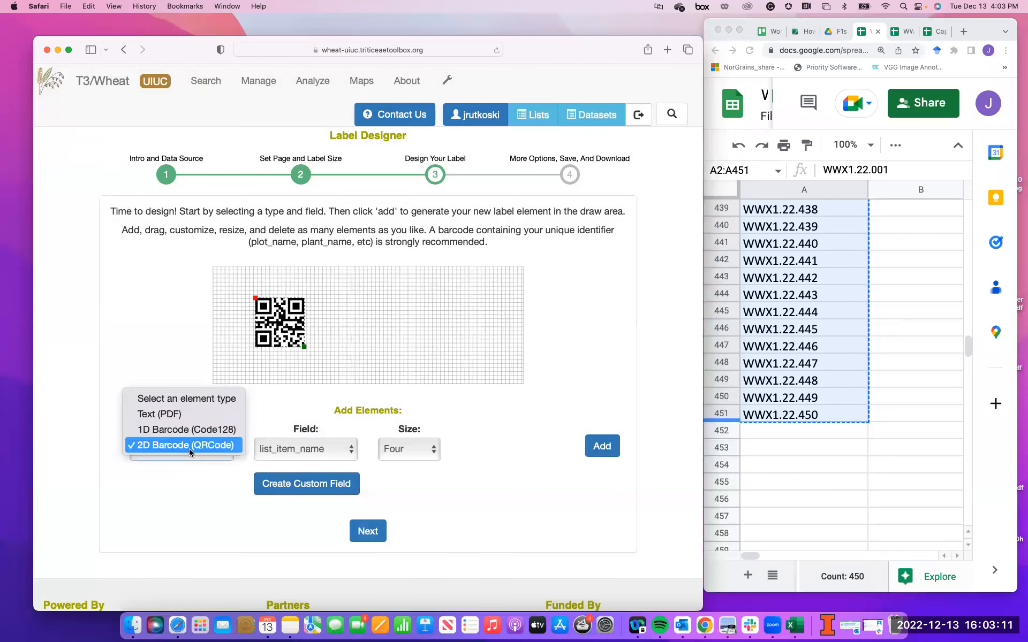
pyautogui.click(161, 414)
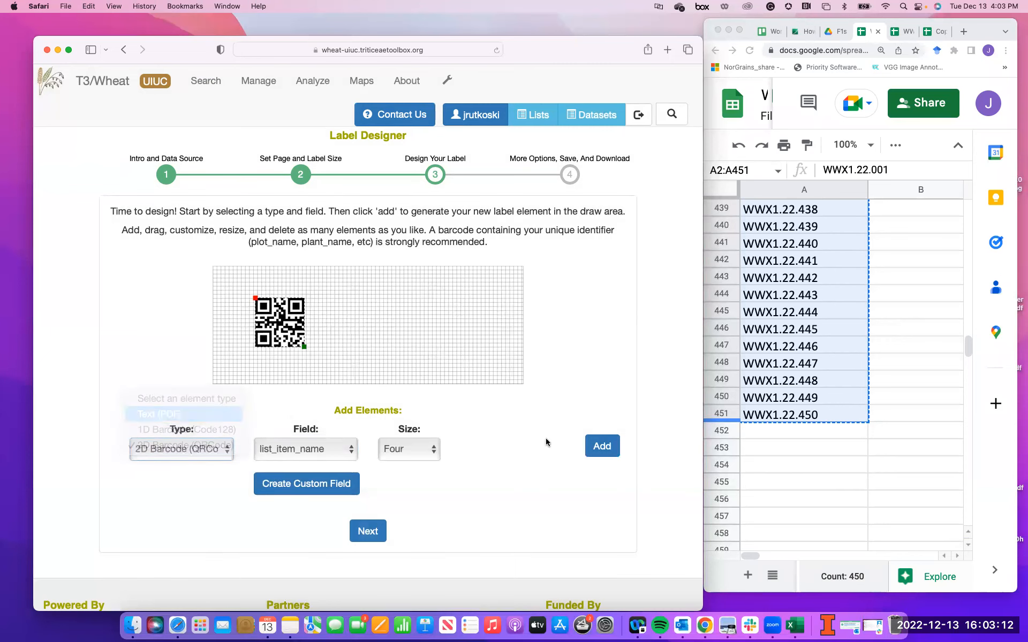
pyautogui.click(602, 447)
pyautogui.moveTo(405, 327); pyautogui.dragTo(436, 324)
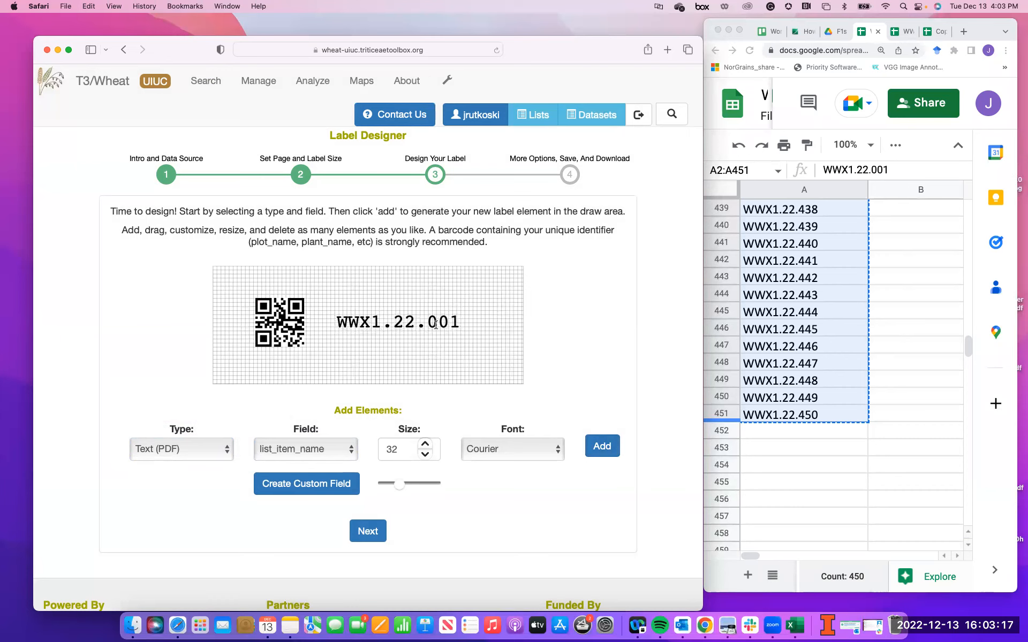
pyautogui.moveTo(308, 349); pyautogui.dragTo(313, 355)
pyautogui.click(390, 327)
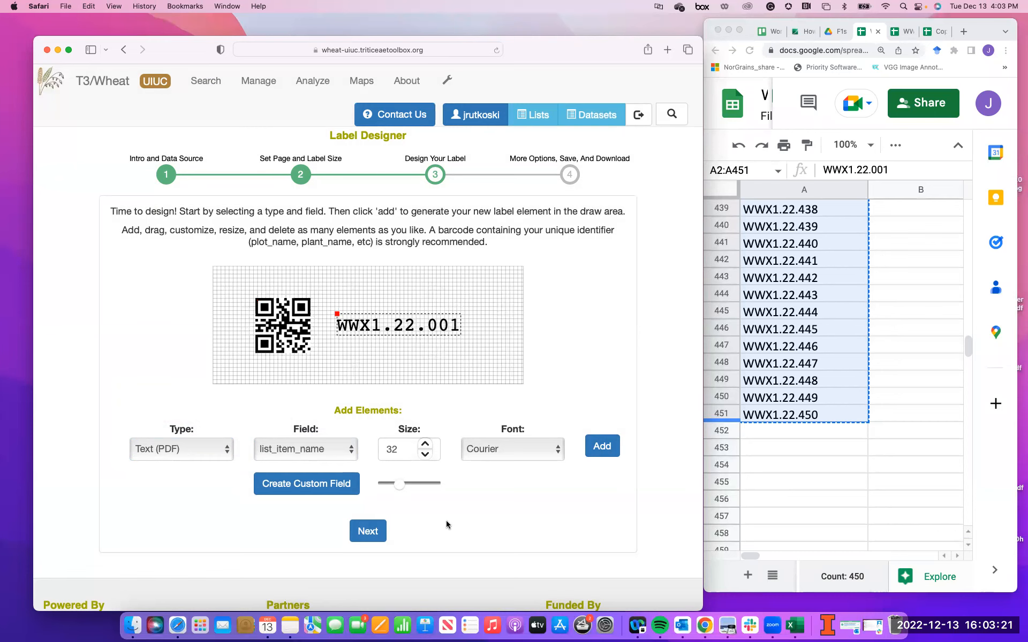
# Continue to the save and download stage and download the labels as a PDF.
pyautogui.click(367, 532)
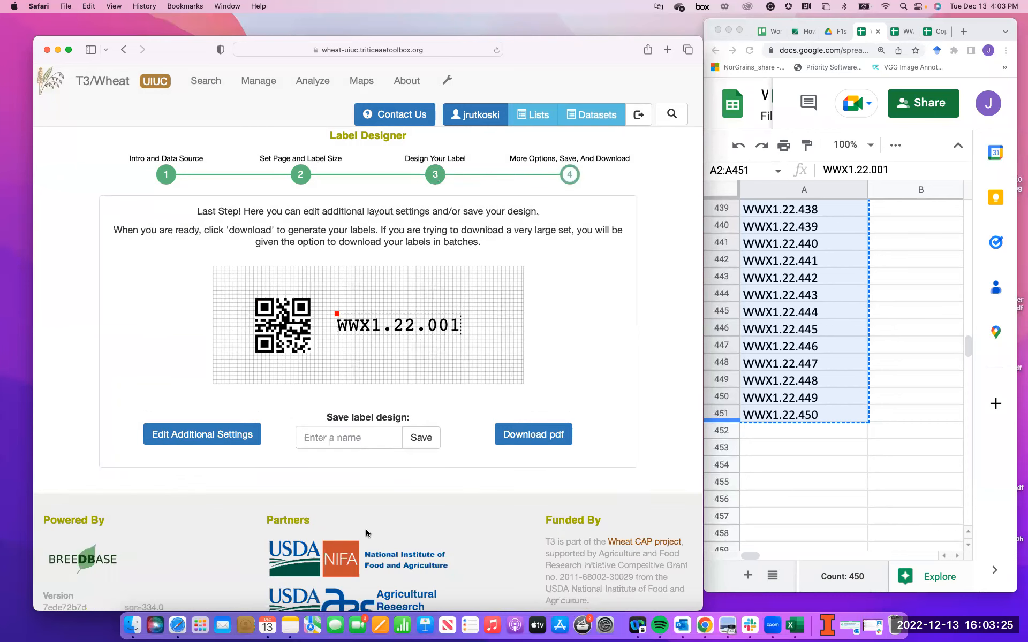
pyautogui.click(533, 434)
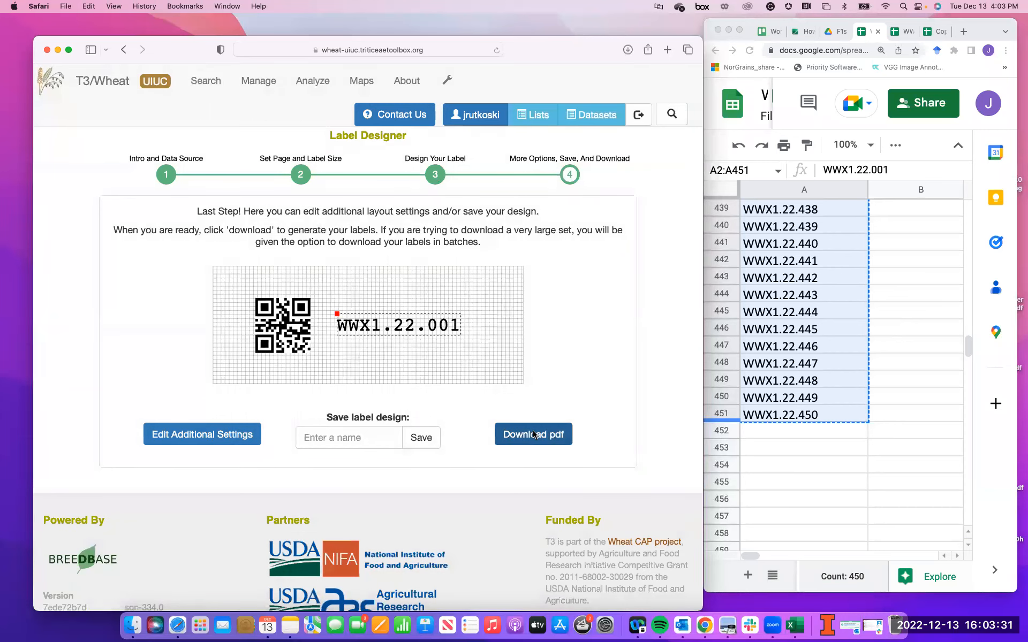
# Open the downloaded crossID2022-QS2fN.pdf from the Downloads folder in Preview and look through its label pages.
pyautogui.moveTo(1027, 375); pyautogui.dragTo(240, 178)
pyautogui.click(314, 209)
pyautogui.rightClick(314, 209)
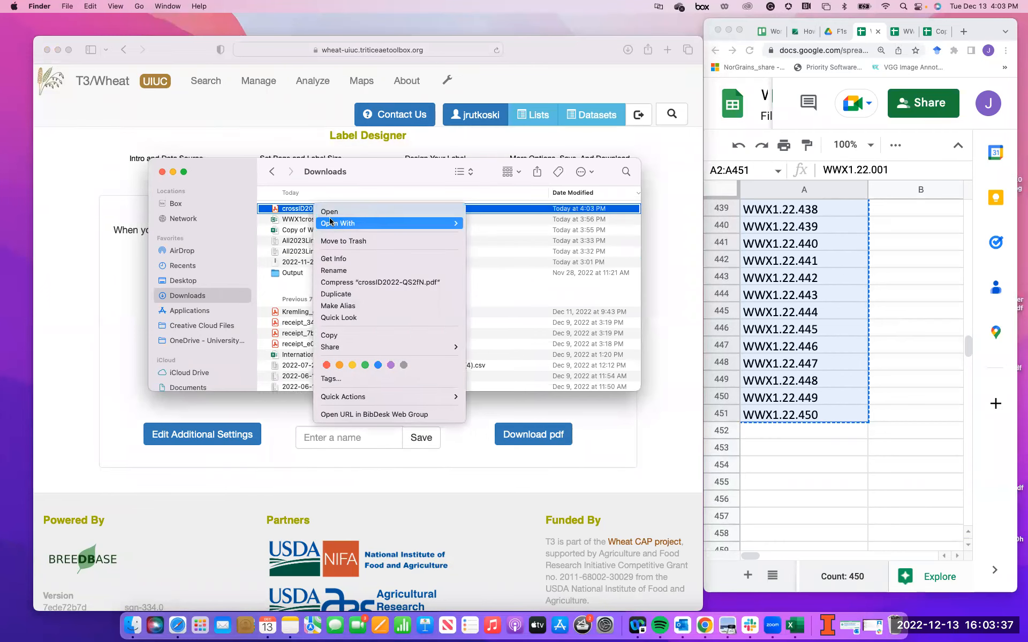
pyautogui.moveTo(336, 222)
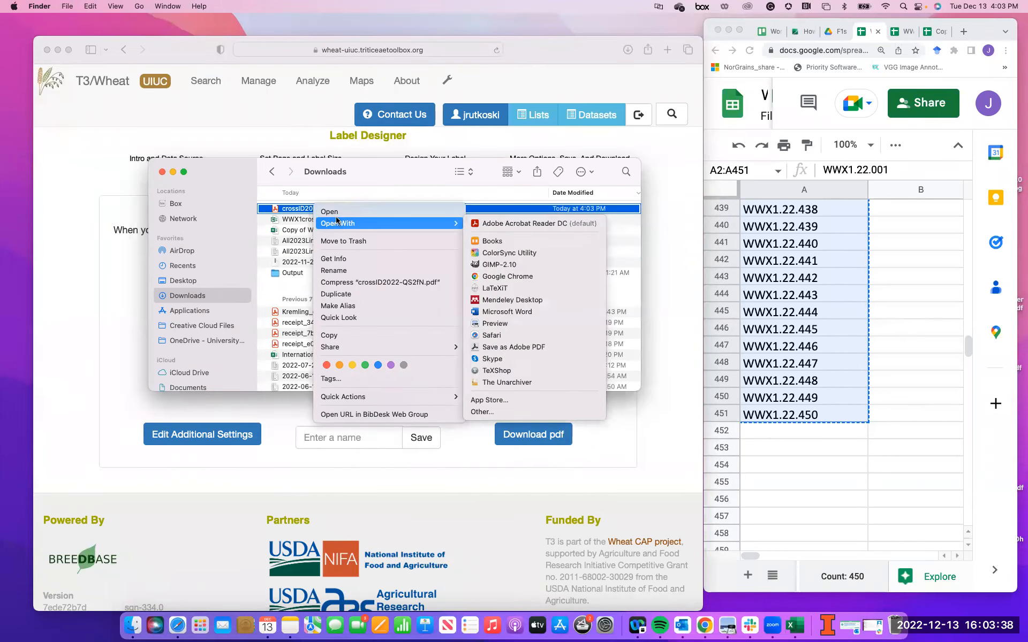
pyautogui.click(524, 323)
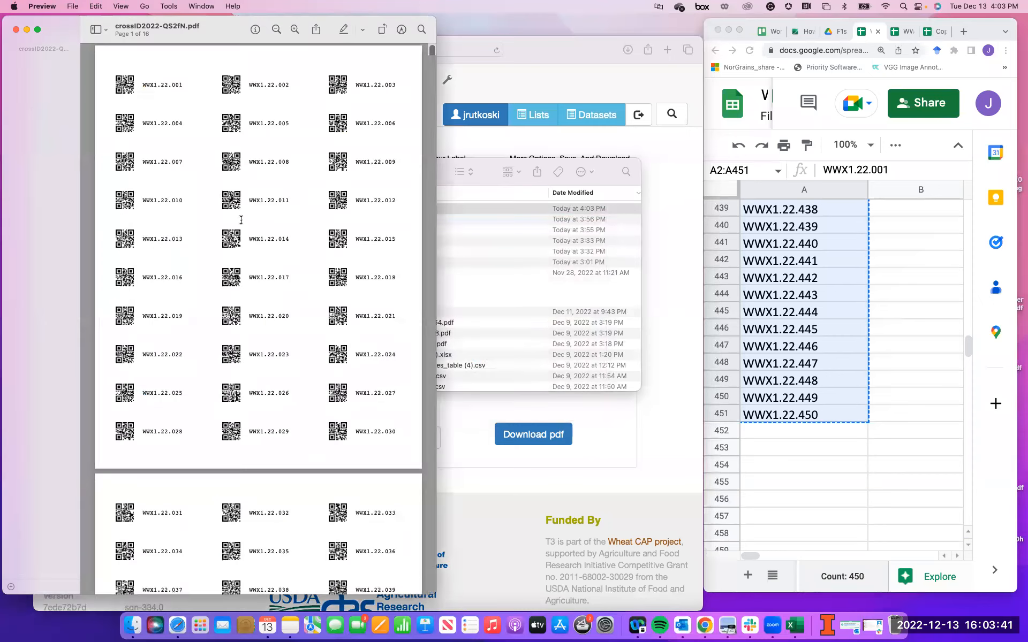
pyautogui.scroll(-5, 240, 219)
pyautogui.scroll(-15, 240, 208)
pyautogui.scroll(-20, 240, 208)
pyautogui.scroll(-15, 240, 208)
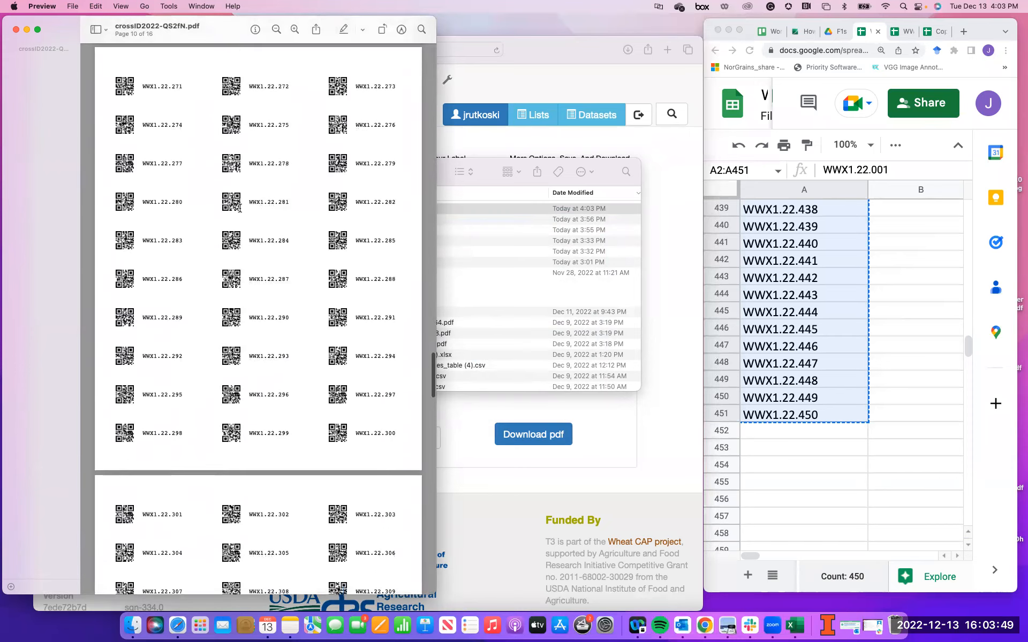
pyautogui.scroll(-8, 240, 208)
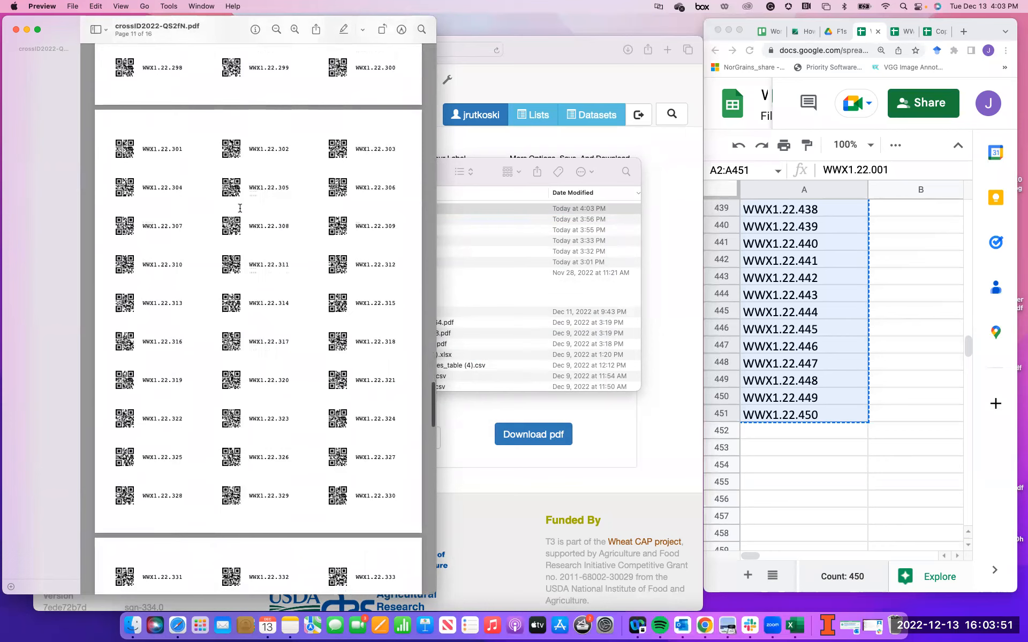